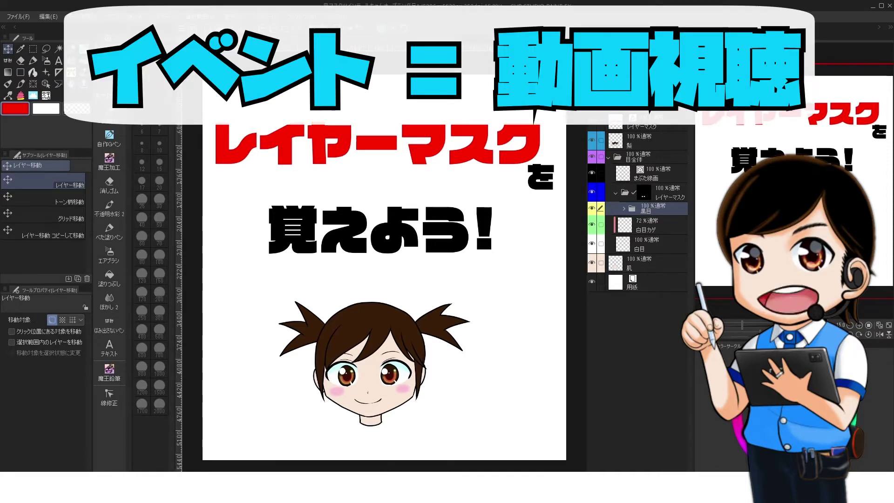
{"action": "left_click_drag", "start_coordinate": [390, 466], "coordinate": [393, 466]}
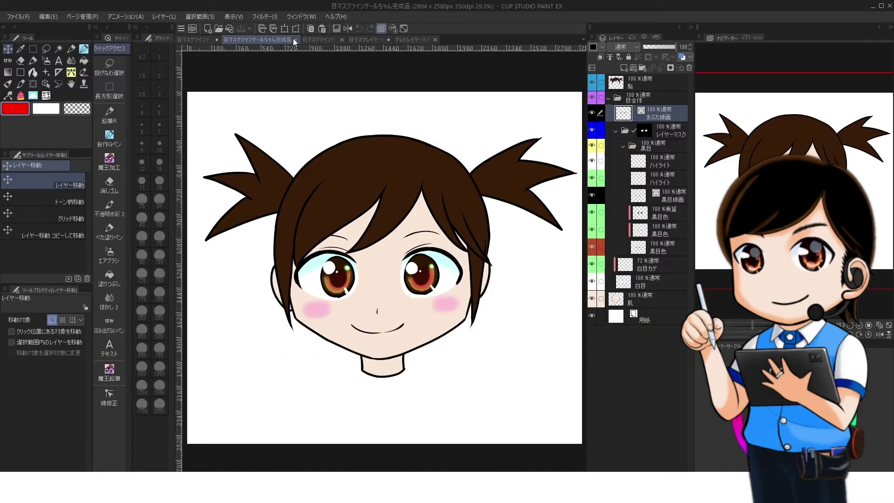
Examine the 髪, 目全体 and 肌 entries of the layer stack and expand the 目全体 folder and its nested レイヤーマスク folder
{"action": "left_click", "coordinate": [607, 97]}
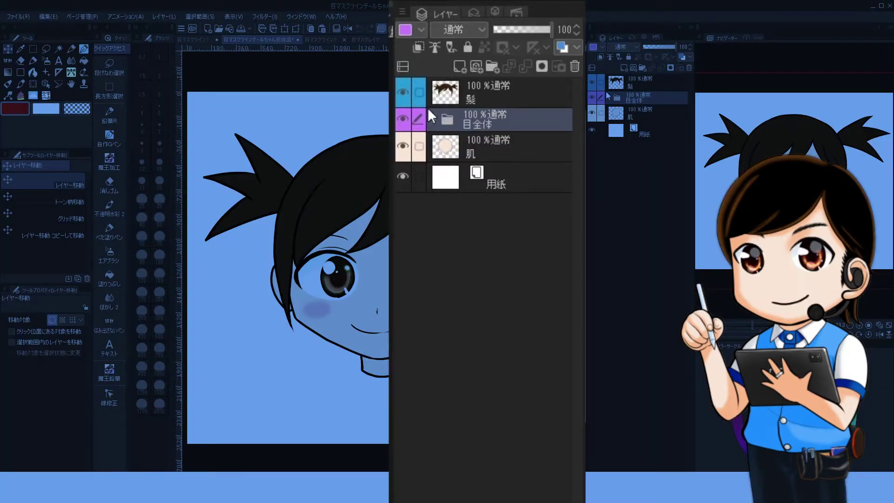
{"action": "left_click", "coordinate": [650, 84]}
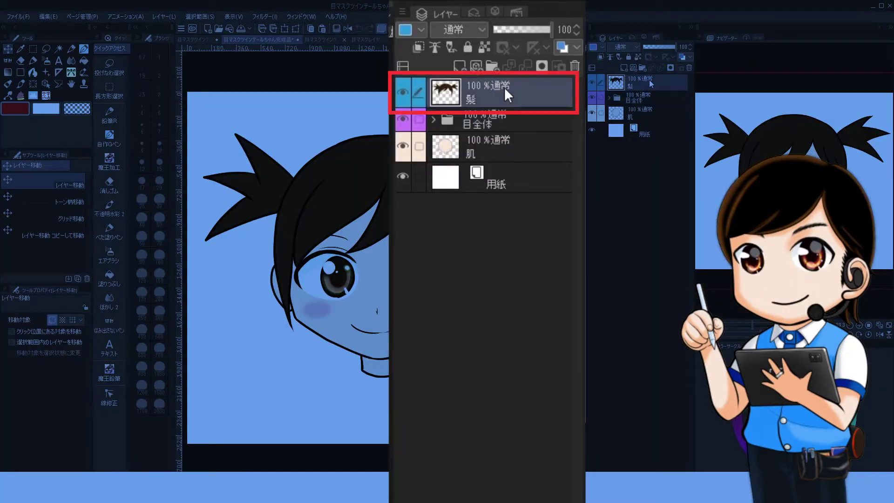
{"action": "left_click", "coordinate": [650, 98]}
{"action": "left_click", "coordinate": [649, 116]}
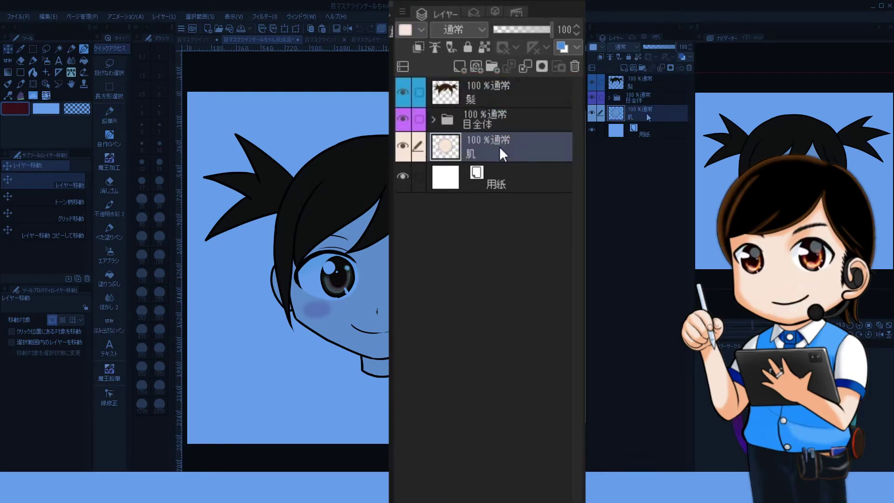
{"action": "left_click", "coordinate": [609, 97]}
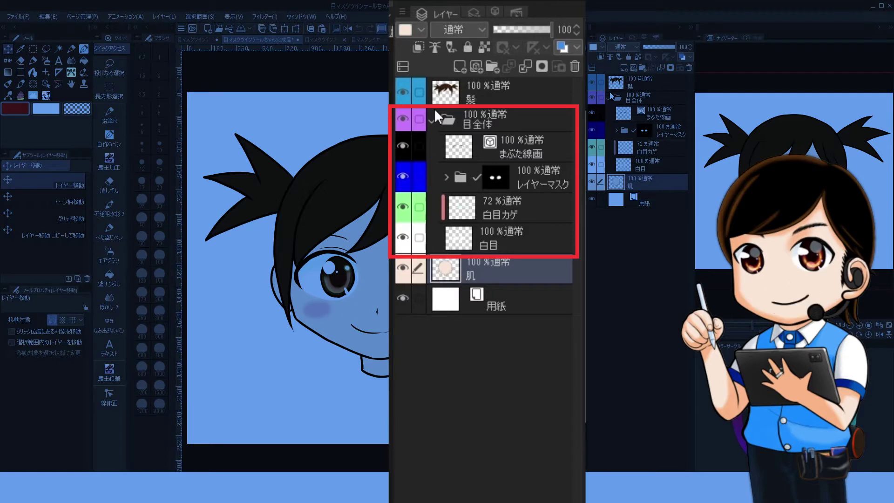
{"action": "left_click", "coordinate": [616, 130]}
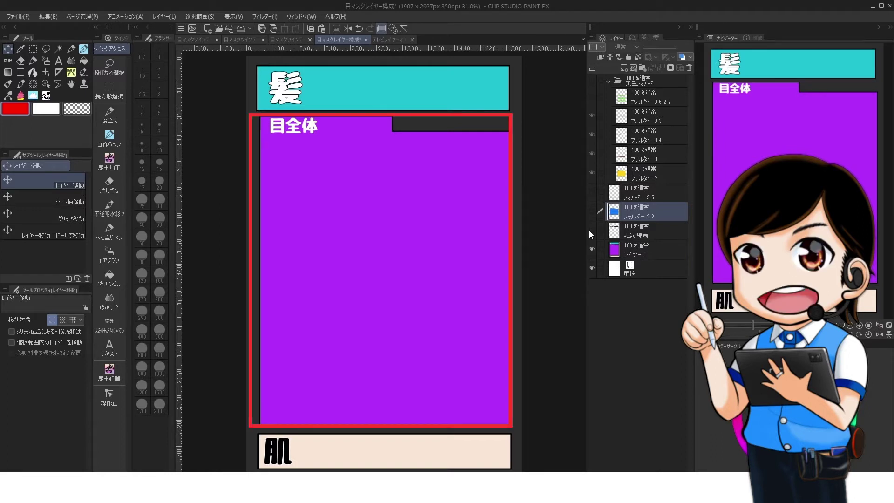
Show the レイヤーマスク, 白目 色 and まぶた 線画 blocks in the layer structure diagram
{"action": "left_click", "coordinate": [592, 211]}
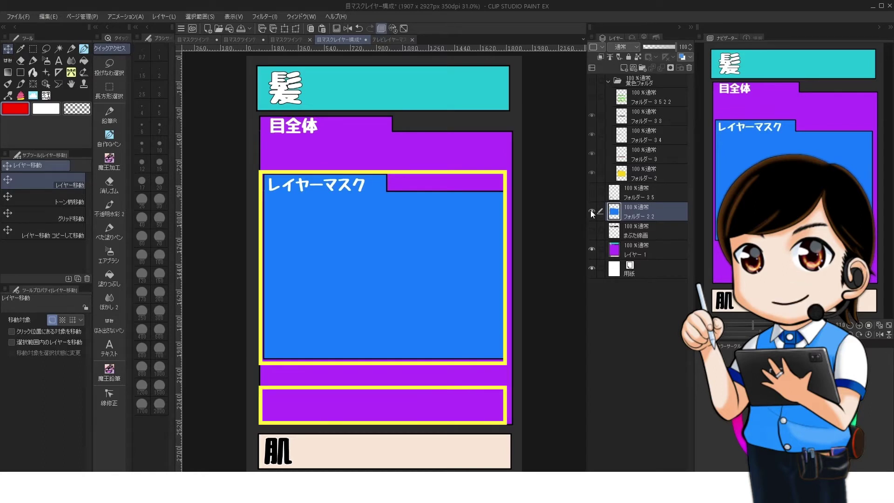
{"action": "left_click", "coordinate": [591, 192]}
{"action": "left_click", "coordinate": [592, 230]}
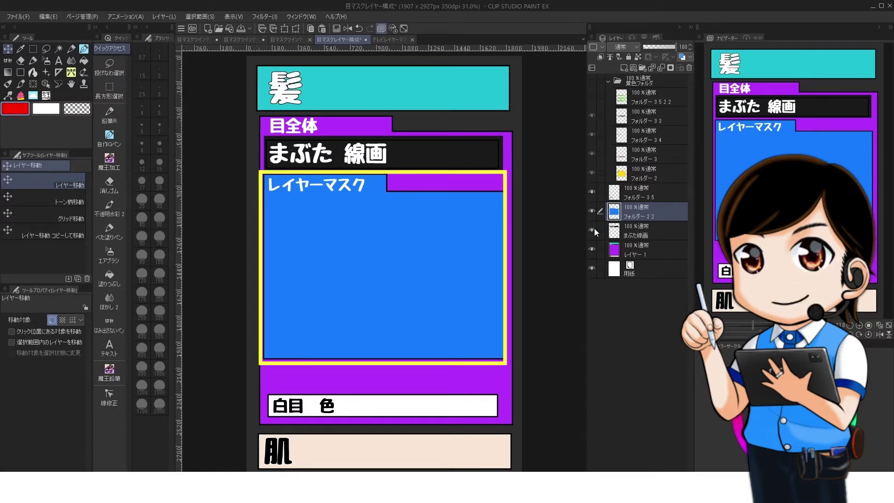
Show the yellow 黒目 folder block with its ハイライト, 線画 and 色 entries, plus the green 任意 entries
{"action": "left_click", "coordinate": [592, 80]}
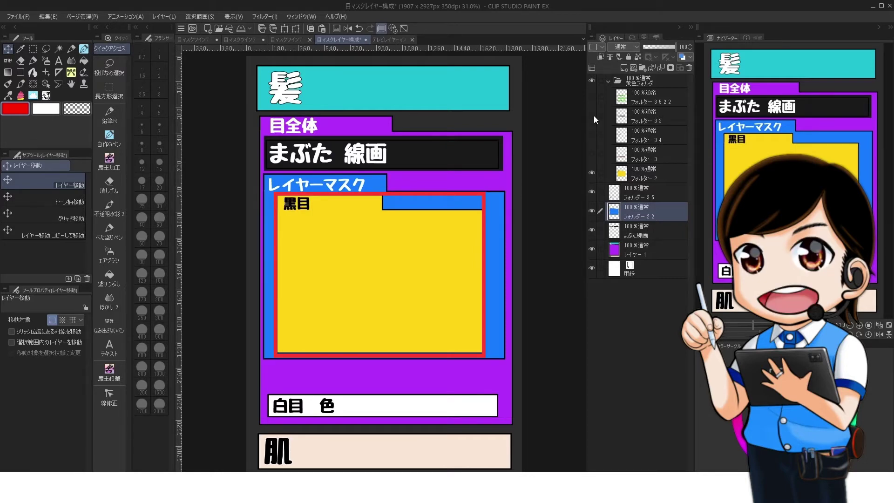
{"action": "left_click", "coordinate": [592, 135]}
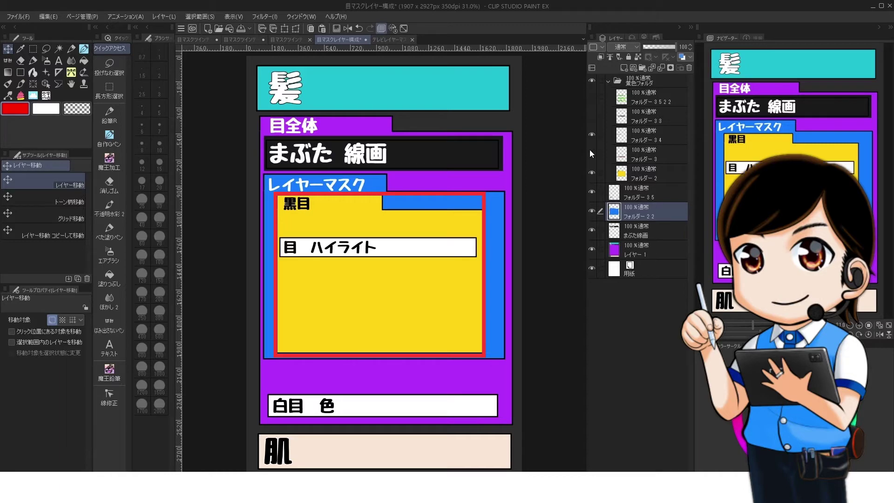
{"action": "left_click", "coordinate": [592, 115]}
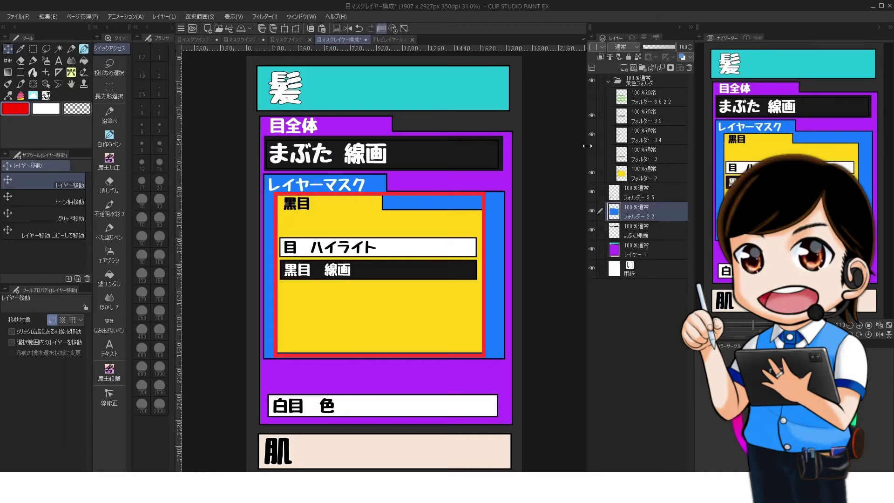
{"action": "left_click", "coordinate": [591, 154]}
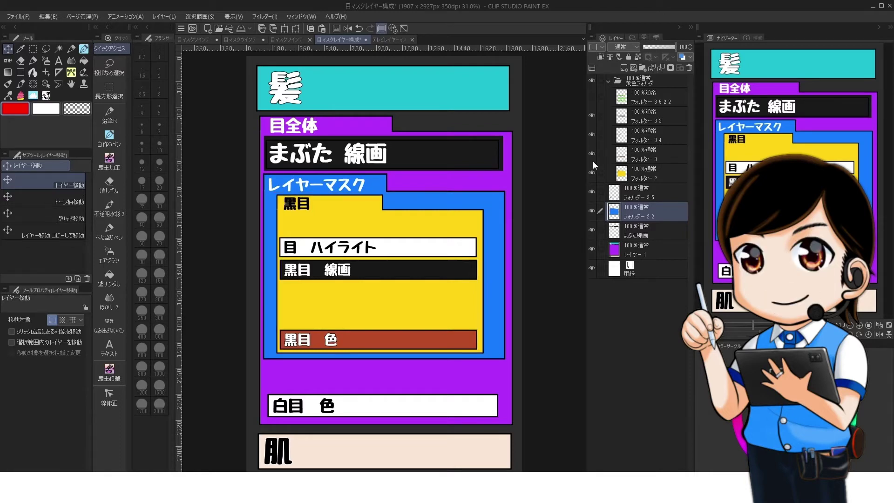
{"action": "left_click", "coordinate": [592, 96]}
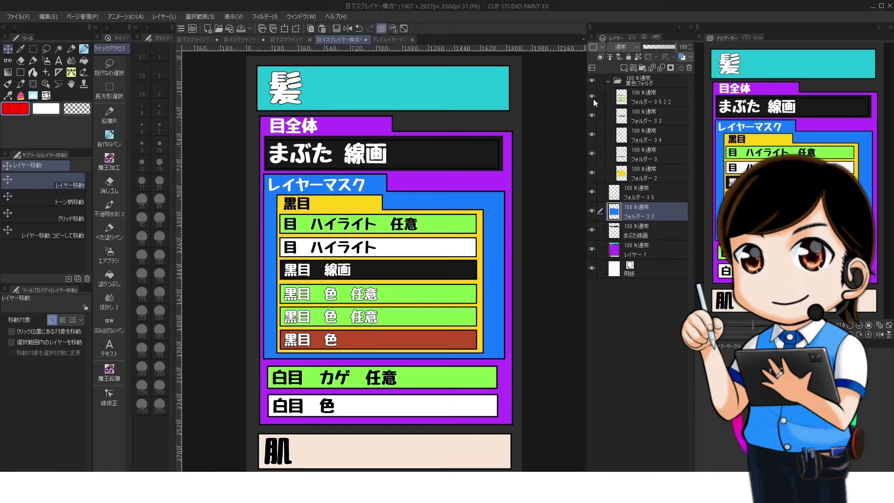
Compare the diagram with and without the green 任意 entries and the yellow 黒目 frame, leaving both shown
{"action": "left_click", "coordinate": [592, 97]}
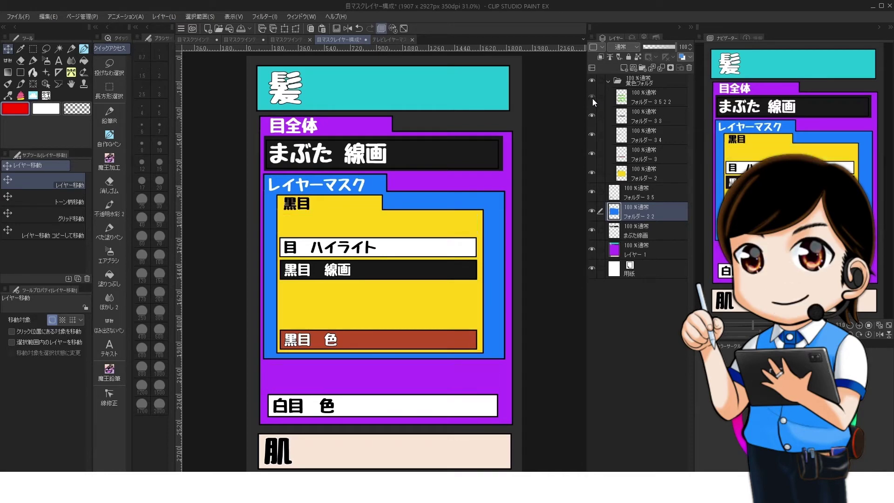
{"action": "left_click", "coordinate": [592, 98]}
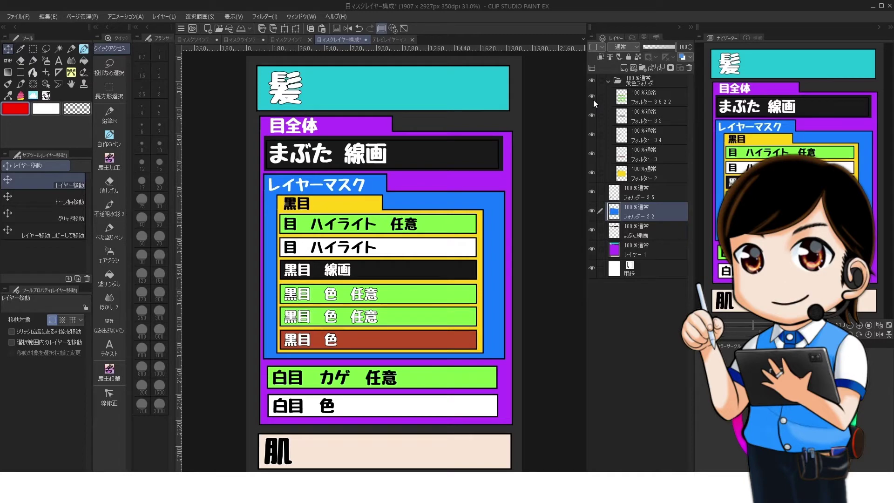
{"action": "left_click", "coordinate": [592, 173]}
{"action": "left_click", "coordinate": [592, 172]}
{"action": "left_click", "coordinate": [592, 173]}
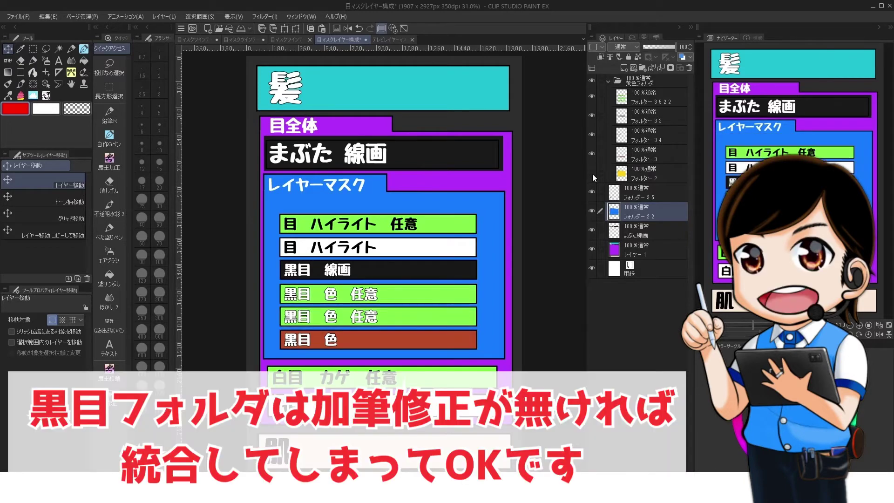
{"action": "left_click", "coordinate": [592, 175]}
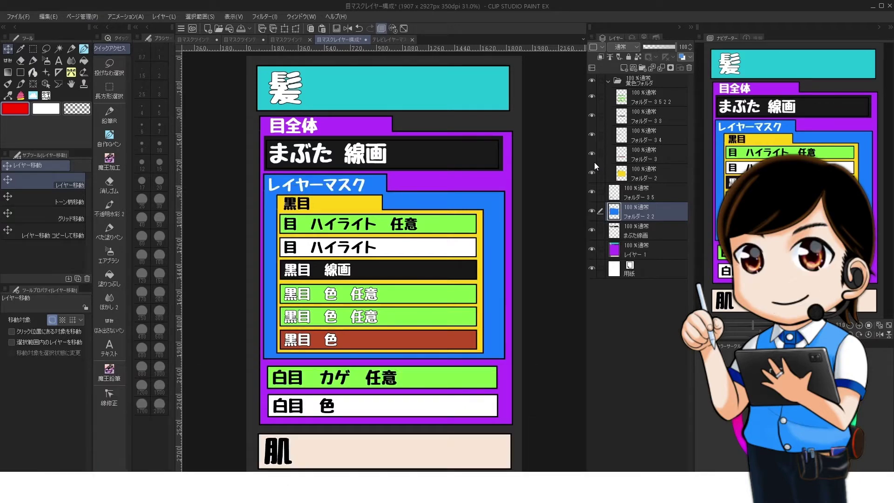
Switch to the 目マスクツインテールちゃん drawing, make 白目 the active layer and choose the Auto Select tool (編集レイヤーのみ参照選択)
{"action": "left_click", "coordinate": [242, 39]}
{"action": "left_click", "coordinate": [249, 39]}
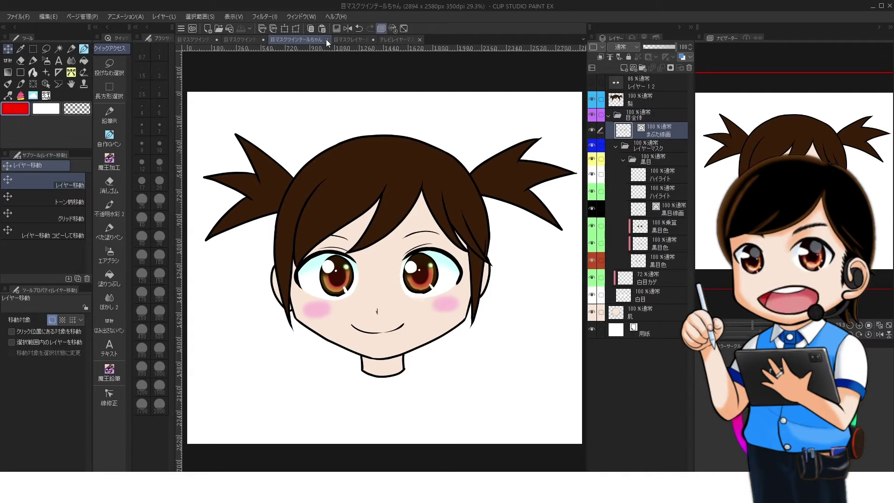
{"action": "left_click", "coordinate": [635, 300]}
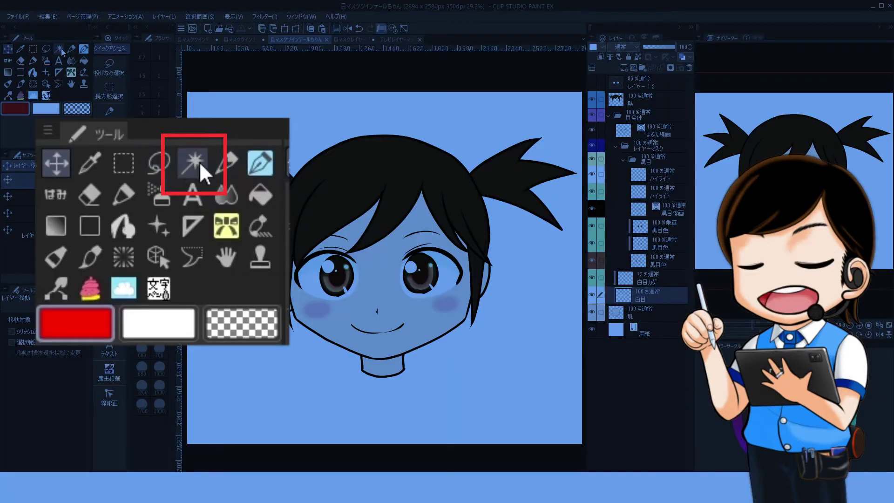
{"action": "left_click", "coordinate": [59, 49]}
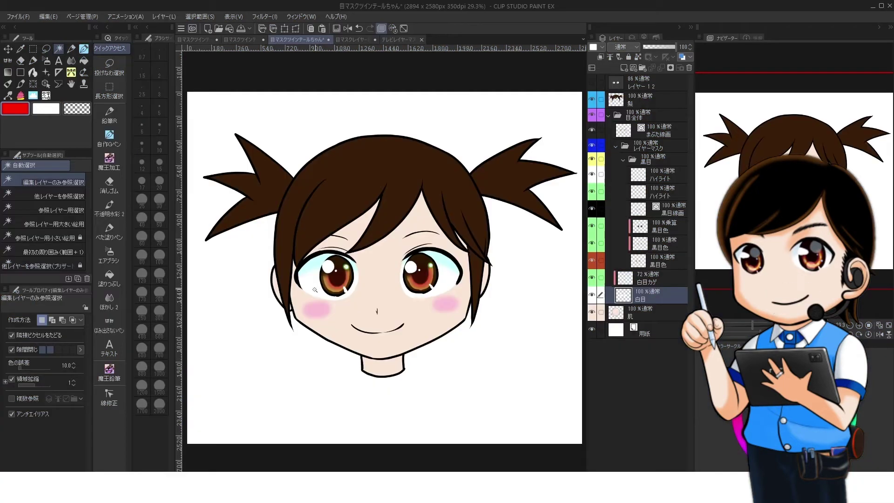
Try selecting both eye whites together by adding one to the other, clearing the selection after each attempt
{"action": "left_click", "coordinate": [315, 283]}
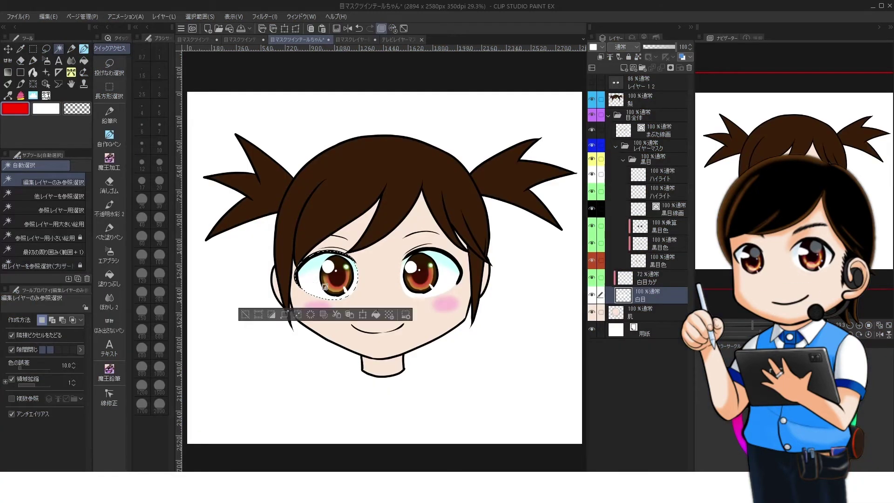
{"action": "left_click", "coordinate": [439, 288], "text": "shift"}
{"action": "key", "text": "ctrl+d"}
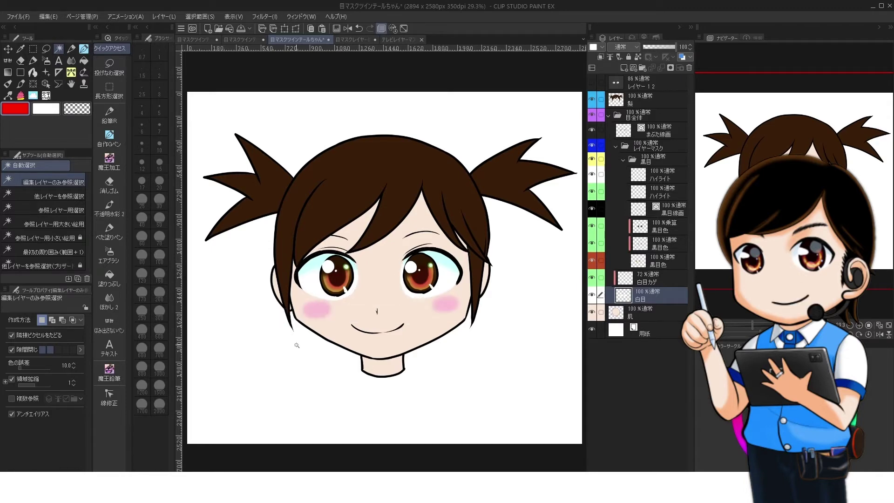
{"action": "left_click", "coordinate": [311, 284]}
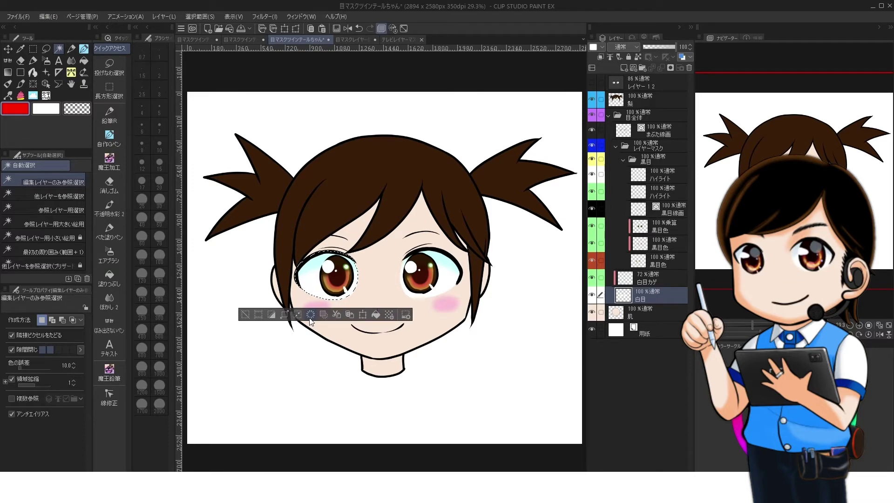
{"action": "left_click", "coordinate": [445, 285]}
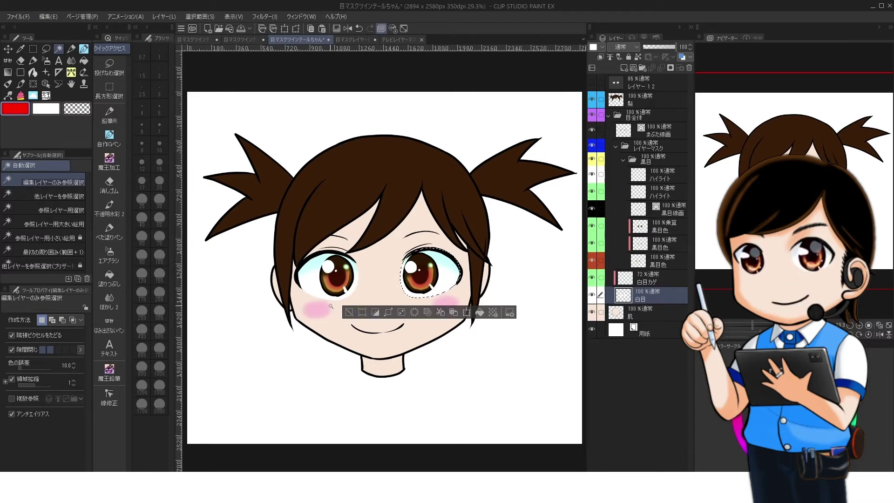
{"action": "left_click", "coordinate": [313, 286], "text": "shift"}
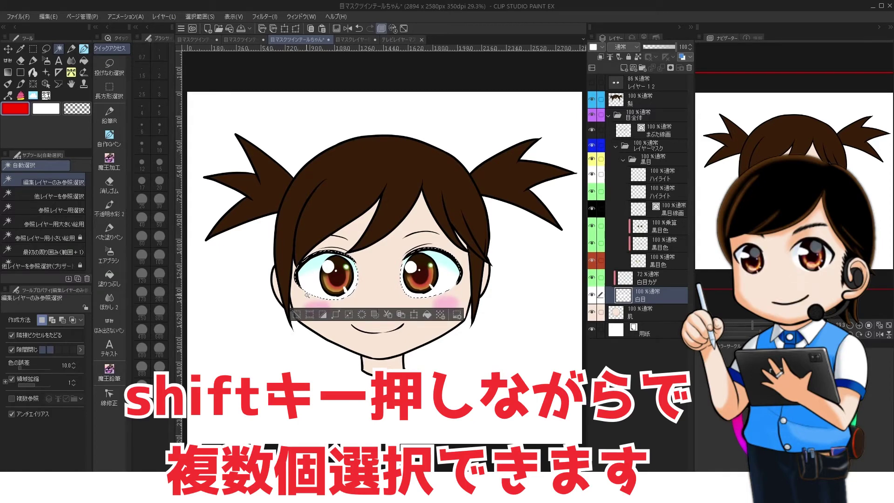
{"action": "key", "text": "ctrl+d"}
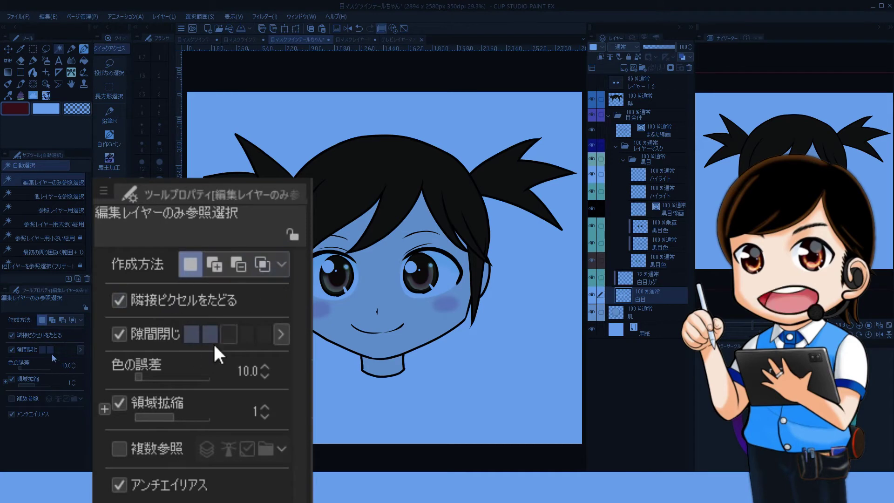
Select both eye whites using the add-to-selection mode and create a layer mask from them on the レイヤーマスク folder
{"action": "left_click", "coordinate": [51, 321]}
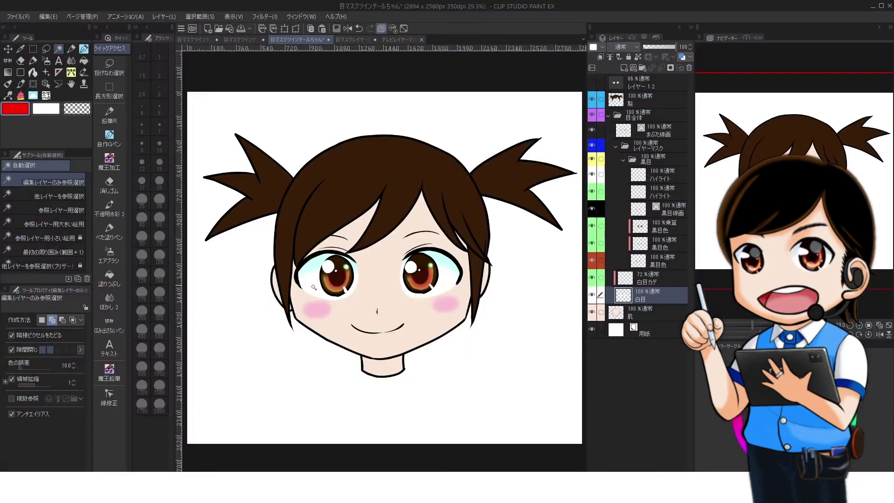
{"action": "left_click", "coordinate": [312, 283]}
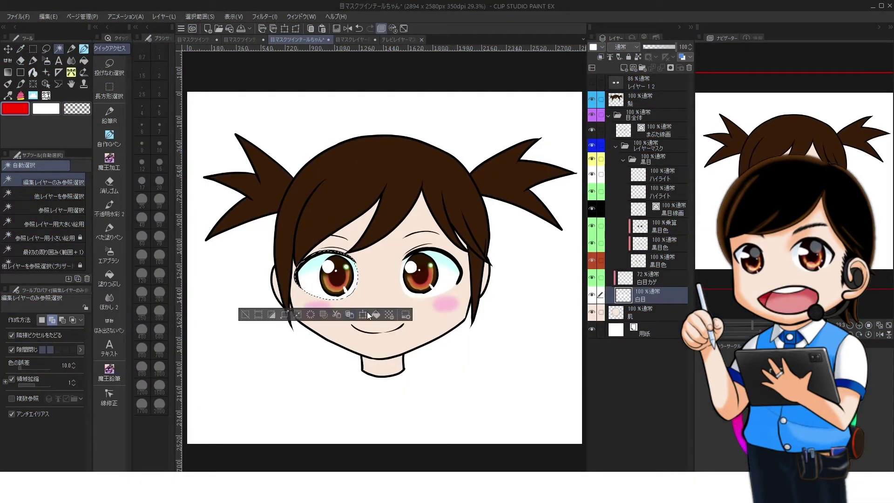
{"action": "left_click", "coordinate": [443, 283]}
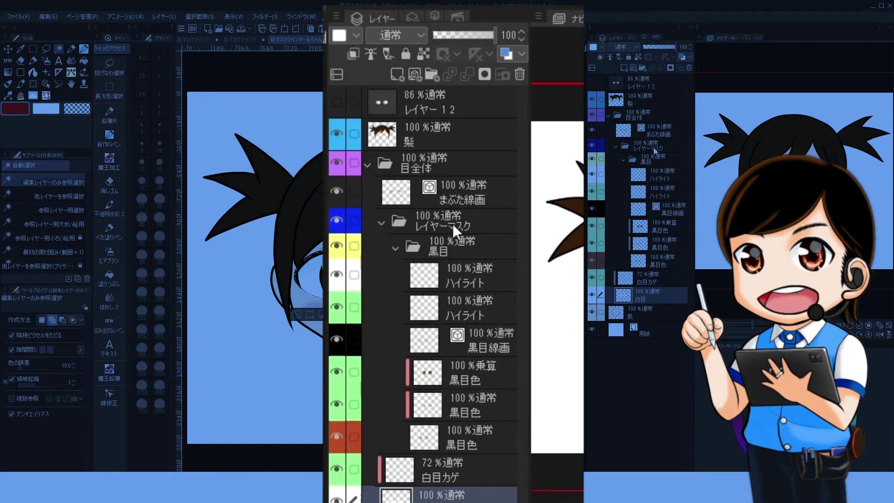
{"action": "left_click", "coordinate": [654, 149]}
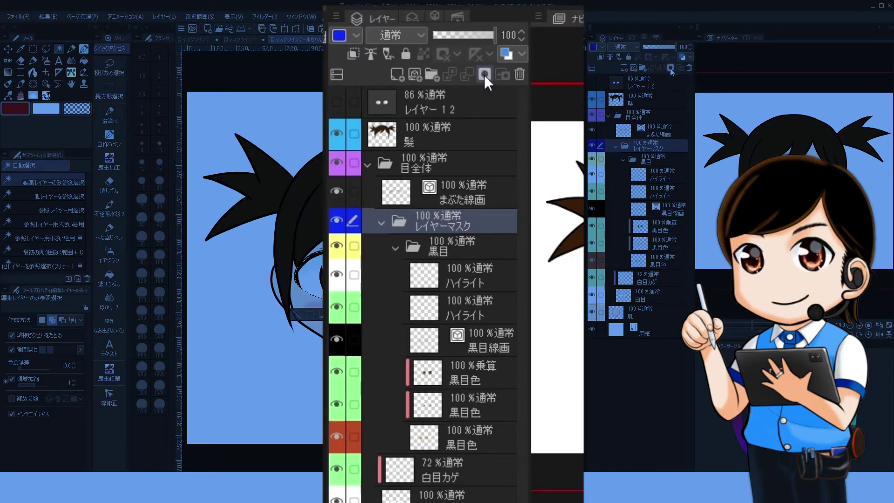
{"action": "left_click", "coordinate": [671, 68]}
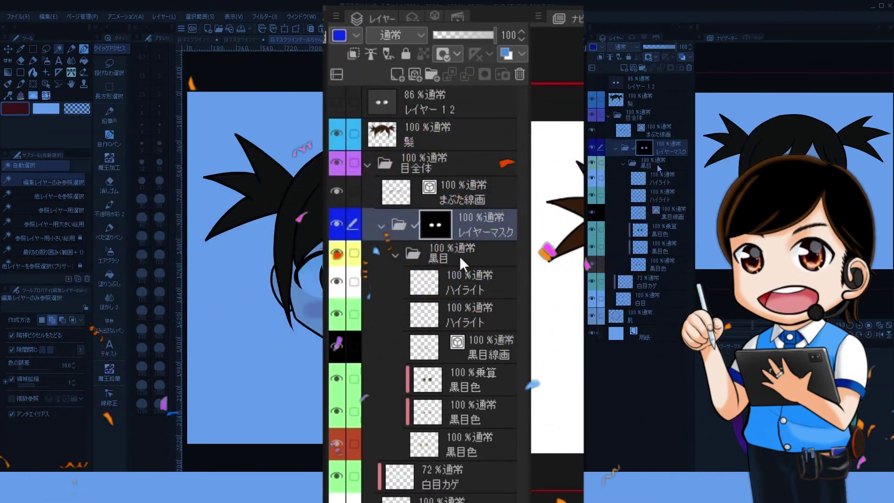
Move the whole 黒目 folder with the Move Layer tool to shift the irises inside the masked eye area
{"action": "left_click", "coordinate": [459, 256]}
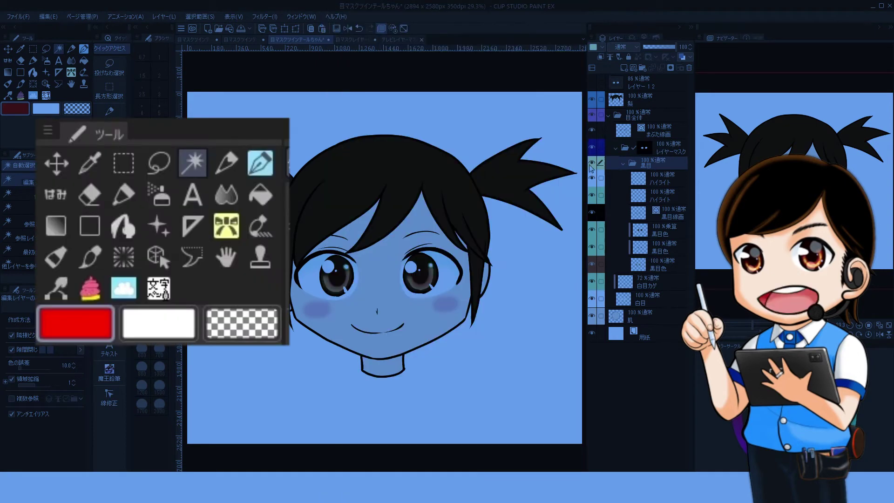
{"action": "left_click", "coordinate": [9, 49]}
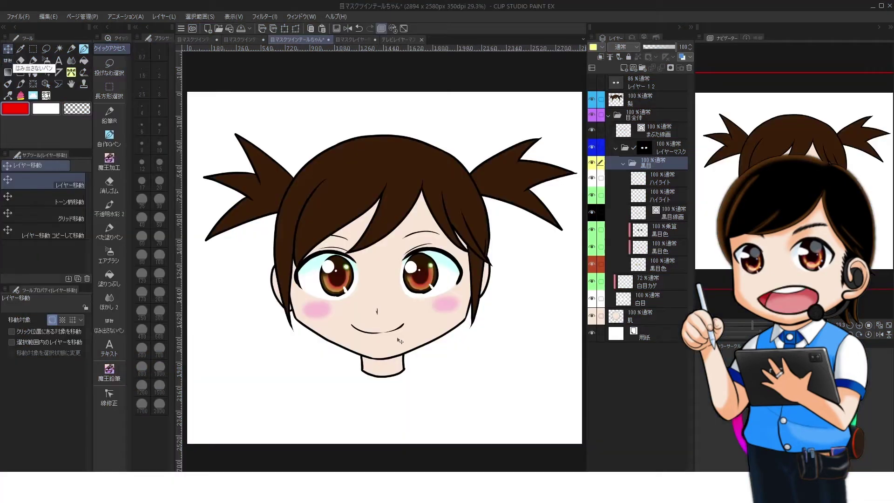
{"action": "mouse_move", "coordinate": [403, 336]}
{"action": "left_mouse_down"}
{"action": "mouse_move", "coordinate": [406, 344]}
{"action": "mouse_move", "coordinate": [413, 337]}
{"action": "mouse_move", "coordinate": [396, 338]}
{"action": "mouse_move", "coordinate": [411, 337]}
{"action": "mouse_move", "coordinate": [402, 337]}
{"action": "mouse_move", "coordinate": [405, 345]}
{"action": "left_mouse_up"}
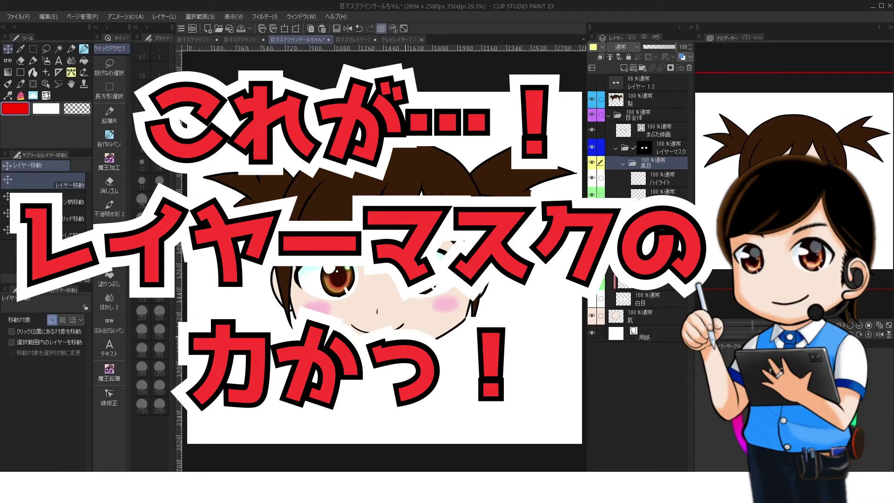
Show the mask area (マスク範囲を表示) of the レイヤーマスク folder and practise switching the active target between the 黒目 folder and the mask thumbnail
{"action": "left_click", "coordinate": [662, 147]}
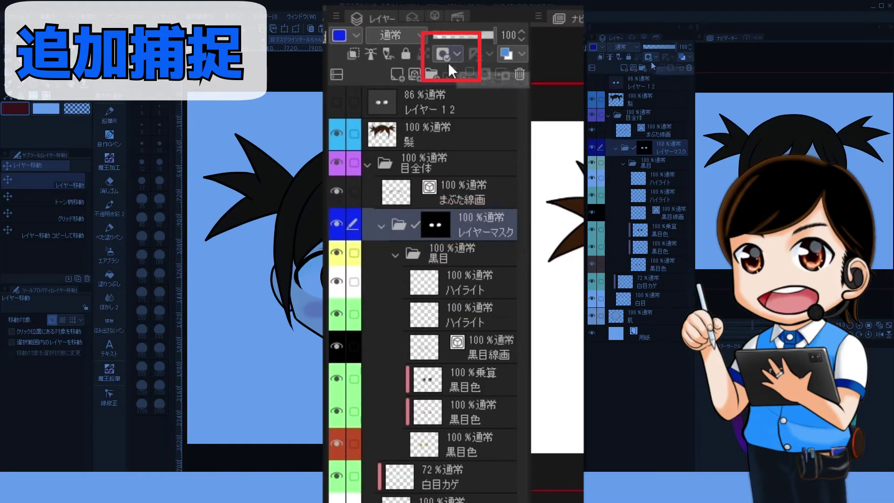
{"action": "left_click", "coordinate": [448, 46]}
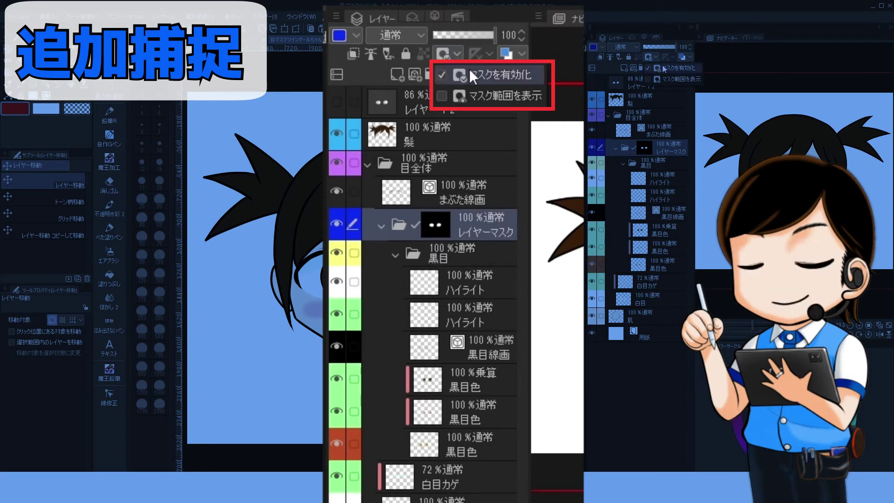
{"action": "left_click", "coordinate": [650, 82]}
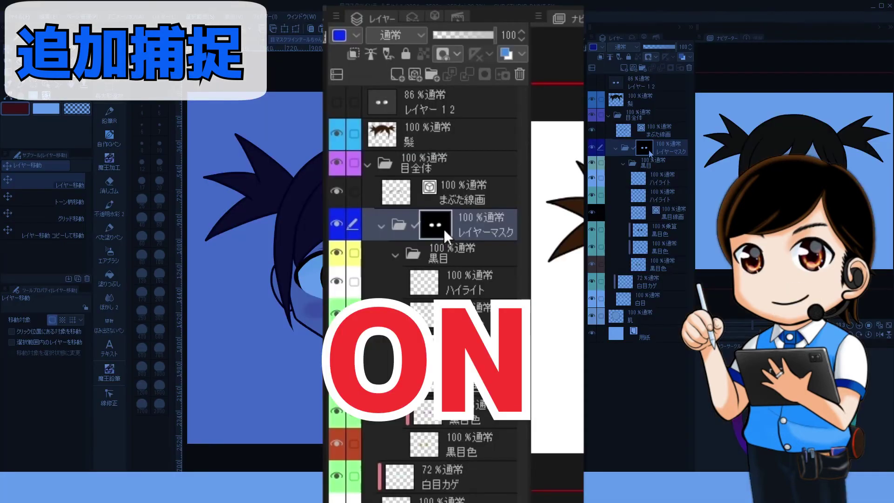
{"action": "left_click", "coordinate": [654, 167]}
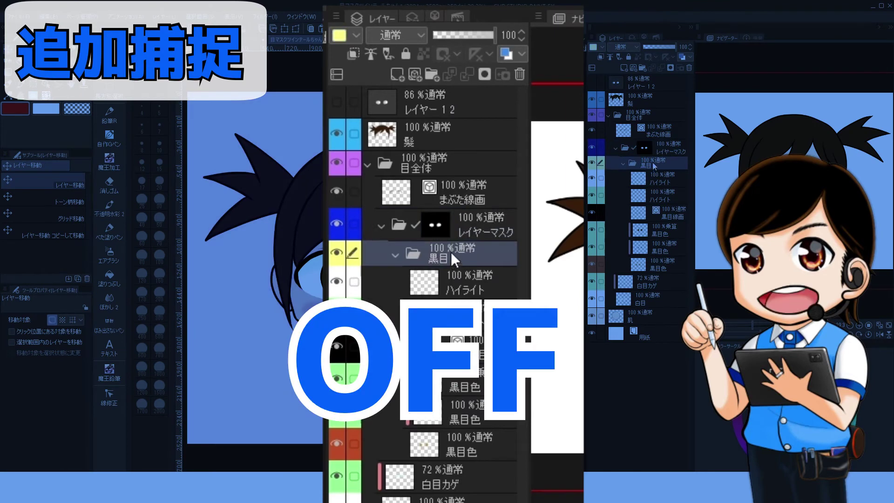
{"action": "left_click", "coordinate": [648, 150]}
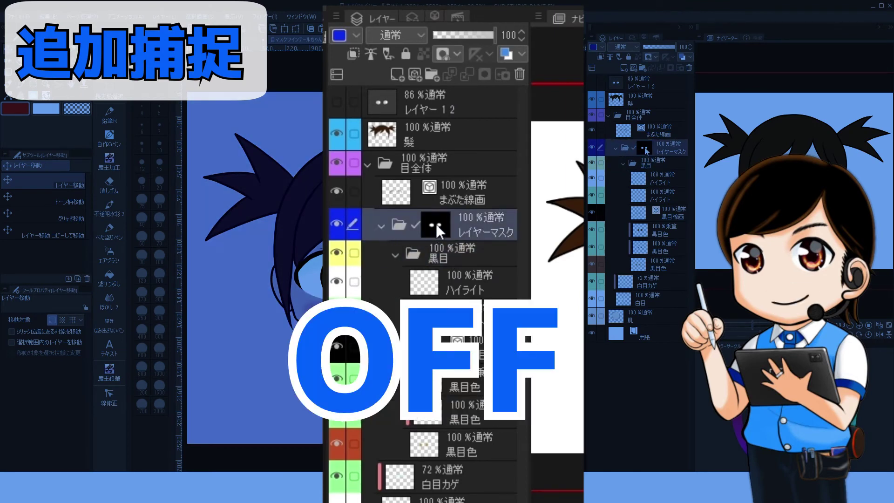
{"action": "left_click", "coordinate": [646, 150]}
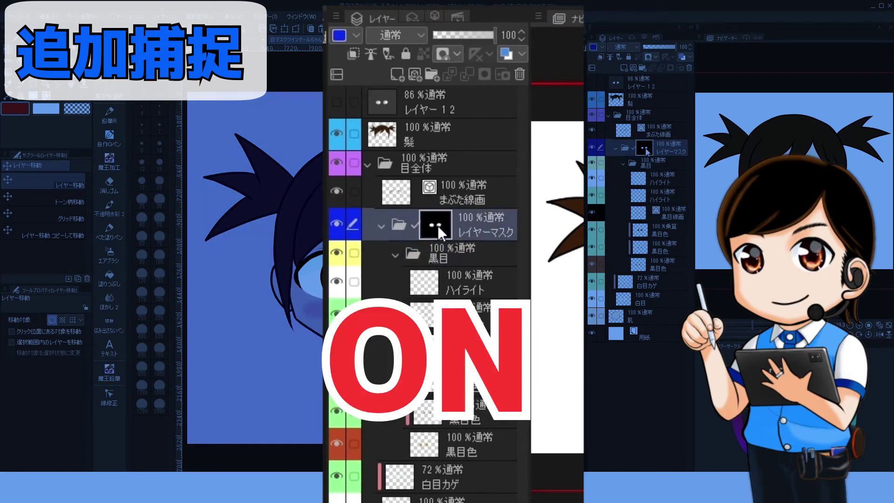
With the レイヤーマスク mask thumbnail active, erase the mask's visible area around the edges of both eyes using the 硬め eraser at size 70
{"action": "left_click", "coordinate": [646, 150]}
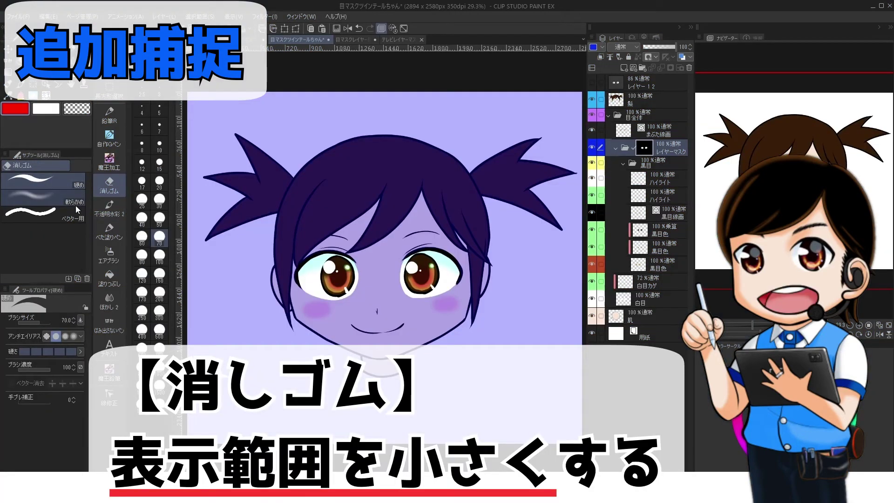
{"action": "mouse_move", "coordinate": [405, 289]}
{"action": "left_mouse_down"}
{"action": "mouse_move", "coordinate": [409, 295]}
{"action": "mouse_move", "coordinate": [400, 279]}
{"action": "mouse_move", "coordinate": [419, 254]}
{"action": "left_mouse_up"}
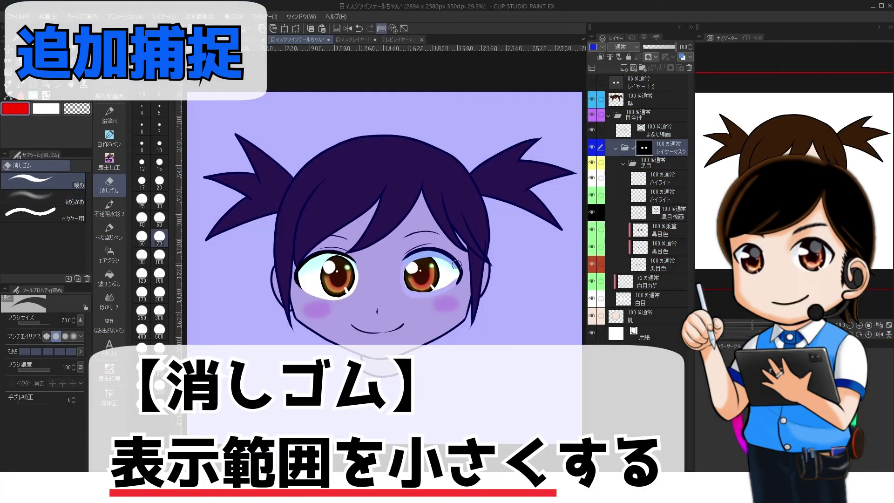
{"action": "mouse_move", "coordinate": [336, 297]}
{"action": "left_mouse_down"}
{"action": "mouse_move", "coordinate": [300, 282]}
{"action": "mouse_move", "coordinate": [306, 263]}
{"action": "mouse_move", "coordinate": [357, 275]}
{"action": "left_mouse_up"}
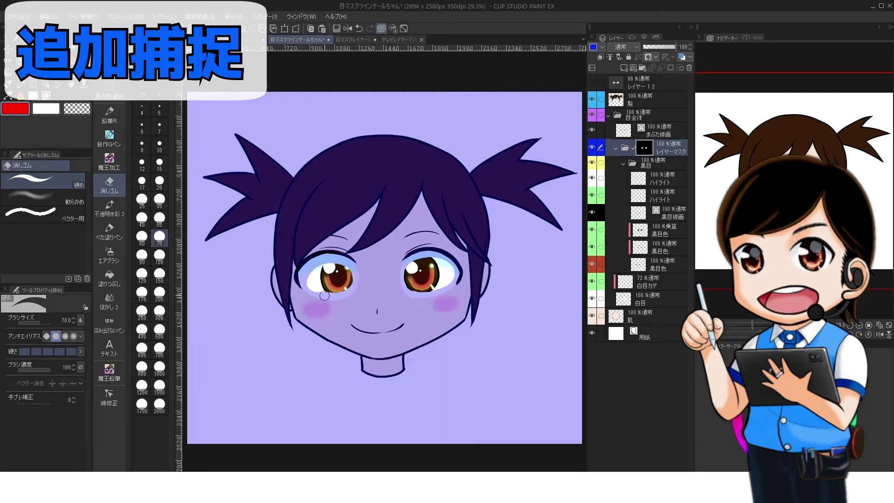
Hide the mask area display and move the 黒目 folder sideways with the Move Layer tool to test the reduced mask
{"action": "left_click", "coordinate": [655, 57]}
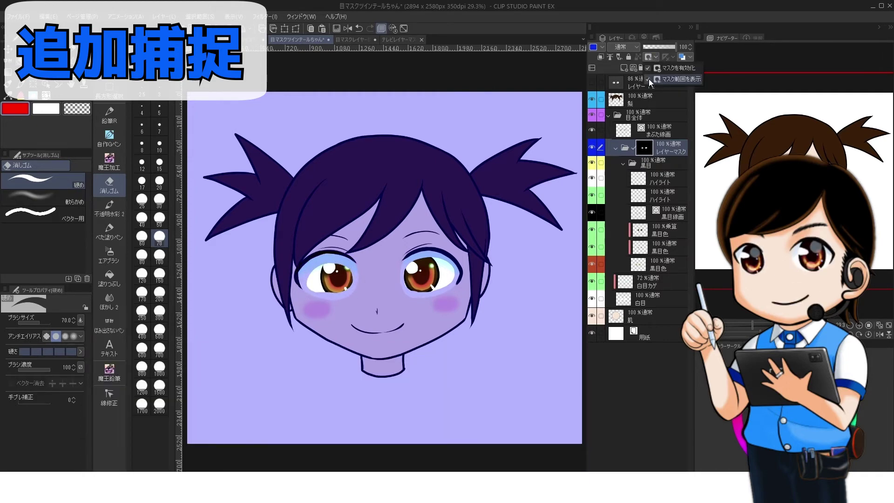
{"action": "left_click", "coordinate": [649, 80]}
{"action": "left_click", "coordinate": [660, 162]}
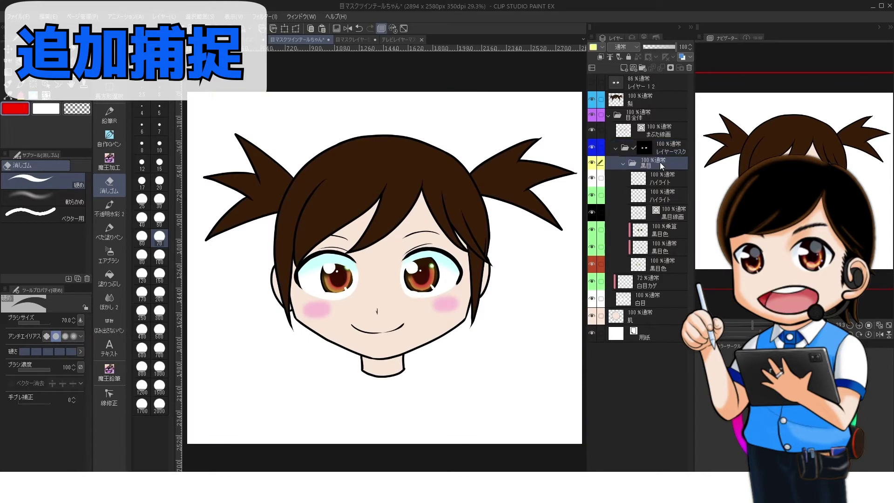
{"action": "key", "text": "k"}
{"action": "left_click_drag", "start_coordinate": [398, 365], "coordinate": [454, 365]}
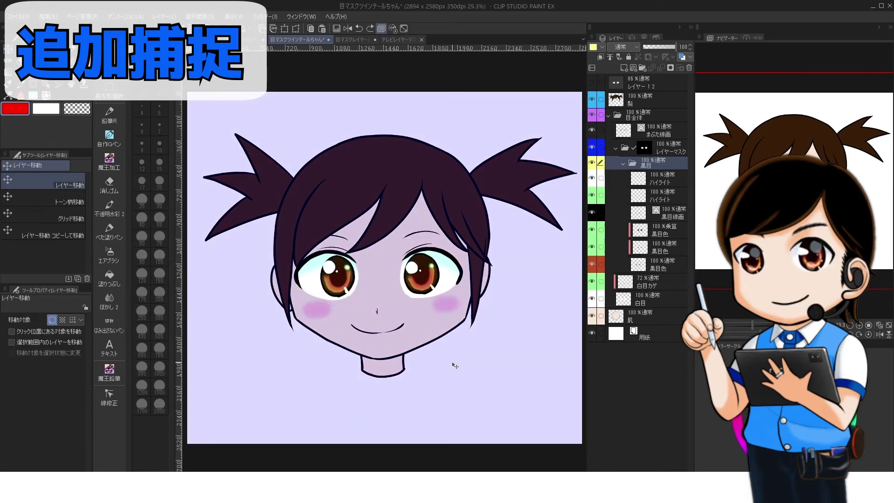
Activate the レイヤーマスク mask and paint around both eyes with the べた塗りペン at size 30 to enlarge the visible area
{"action": "left_click", "coordinate": [643, 147]}
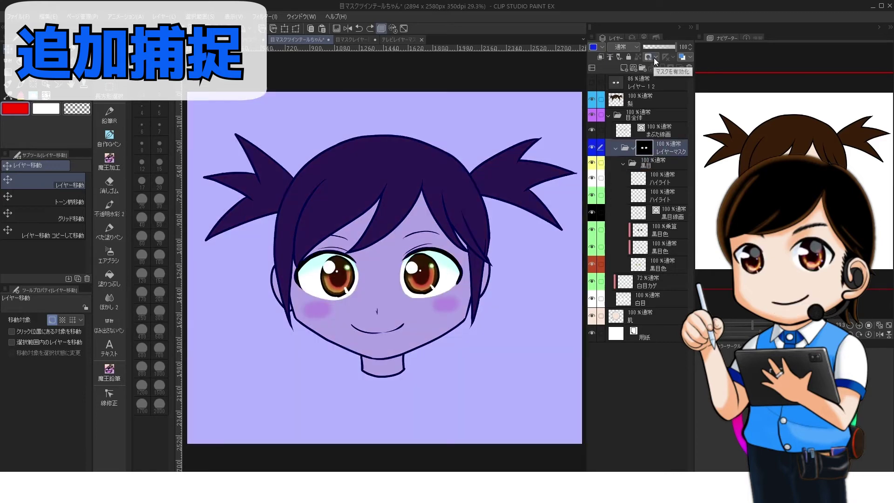
{"action": "key", "text": "p"}
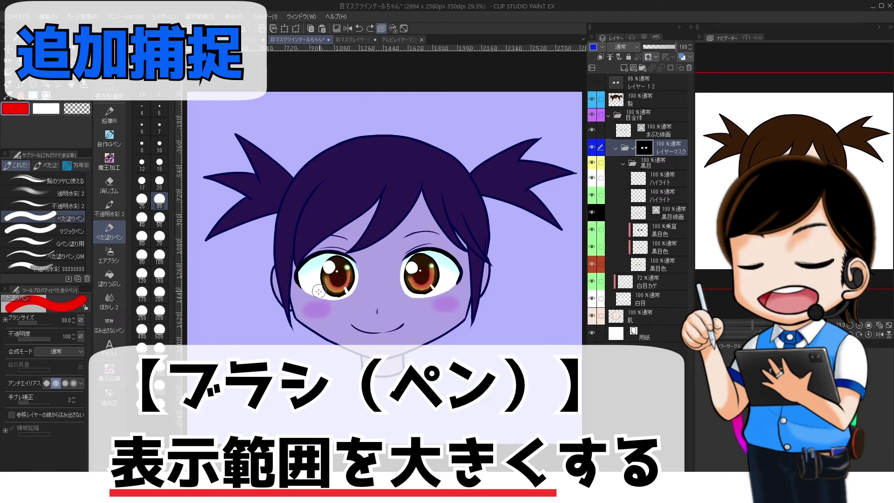
{"action": "mouse_move", "coordinate": [318, 291]}
{"action": "left_mouse_down"}
{"action": "mouse_move", "coordinate": [308, 294]}
{"action": "mouse_move", "coordinate": [334, 302]}
{"action": "mouse_move", "coordinate": [357, 284]}
{"action": "mouse_move", "coordinate": [340, 251]}
{"action": "mouse_move", "coordinate": [299, 263]}
{"action": "left_mouse_up"}
{"action": "left_click_drag", "start_coordinate": [311, 305], "coordinate": [356, 300]}
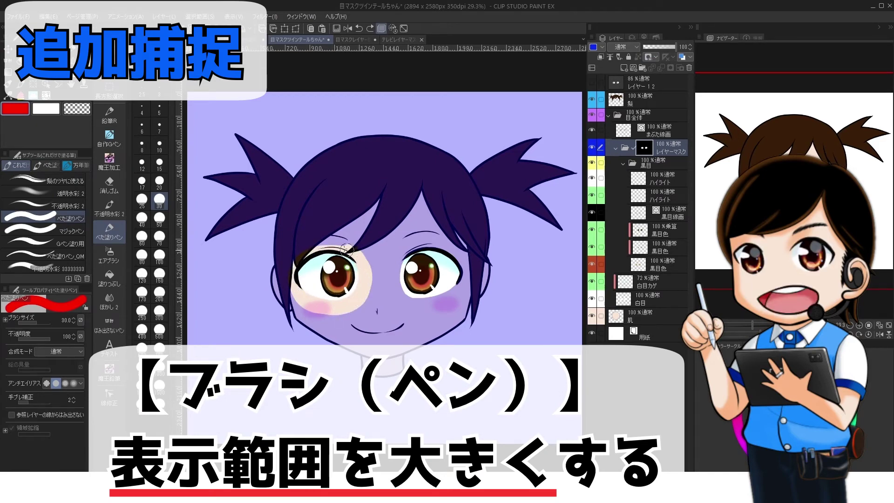
{"action": "mouse_move", "coordinate": [346, 250]}
{"action": "left_mouse_down"}
{"action": "mouse_move", "coordinate": [317, 248]}
{"action": "mouse_move", "coordinate": [293, 263]}
{"action": "left_mouse_up"}
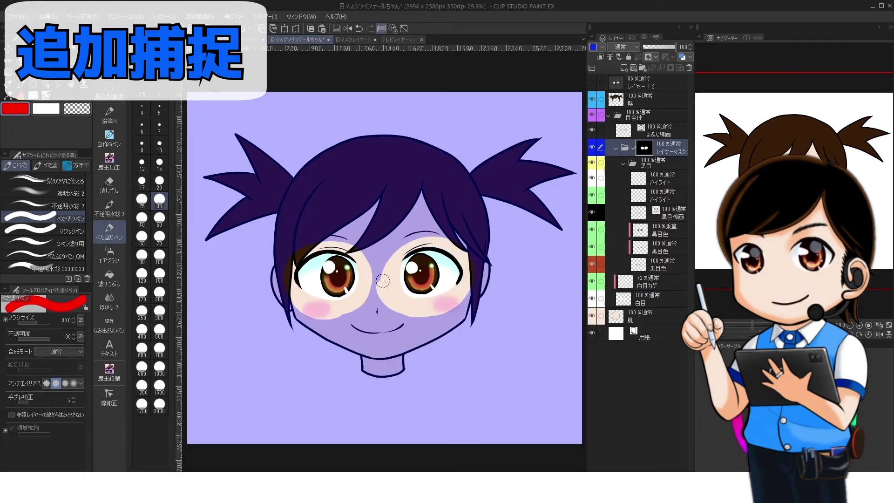
Turn off the mask area display and shift the 黒目 folder with the Move Layer tool to test the enlarged mask
{"action": "left_click", "coordinate": [652, 57]}
{"action": "left_click", "coordinate": [648, 79]}
{"action": "left_click", "coordinate": [655, 166]}
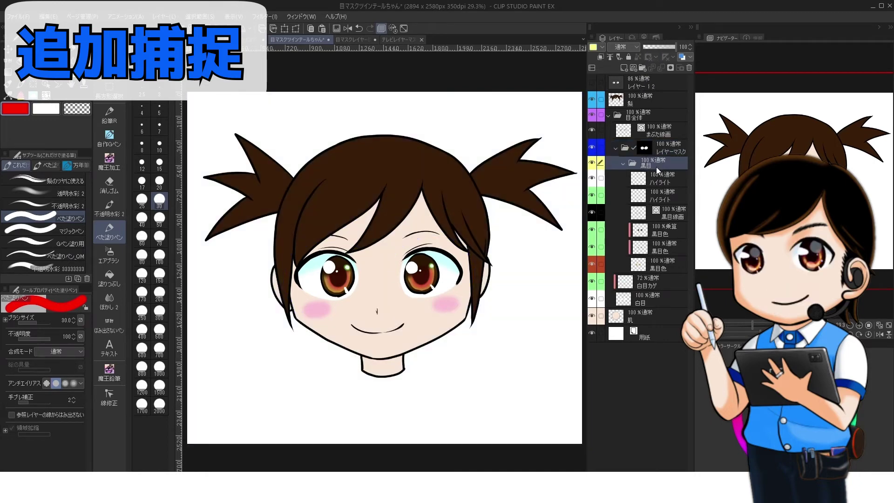
{"action": "left_click", "coordinate": [9, 49]}
{"action": "left_click_drag", "start_coordinate": [364, 364], "coordinate": [408, 368]}
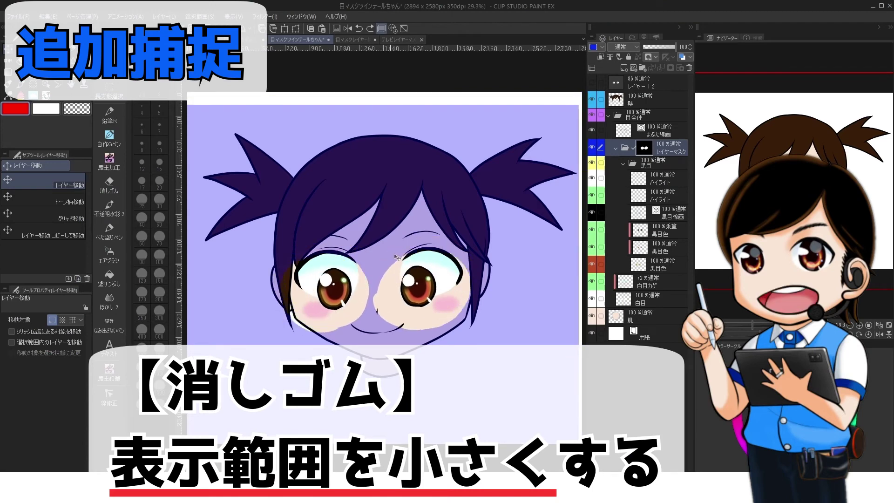
Erase the extra visible mask area around the girl's left eye with the 硬め eraser at size 70
{"action": "key", "text": "e"}
{"action": "left_click_drag", "start_coordinate": [395, 280], "coordinate": [440, 312]}
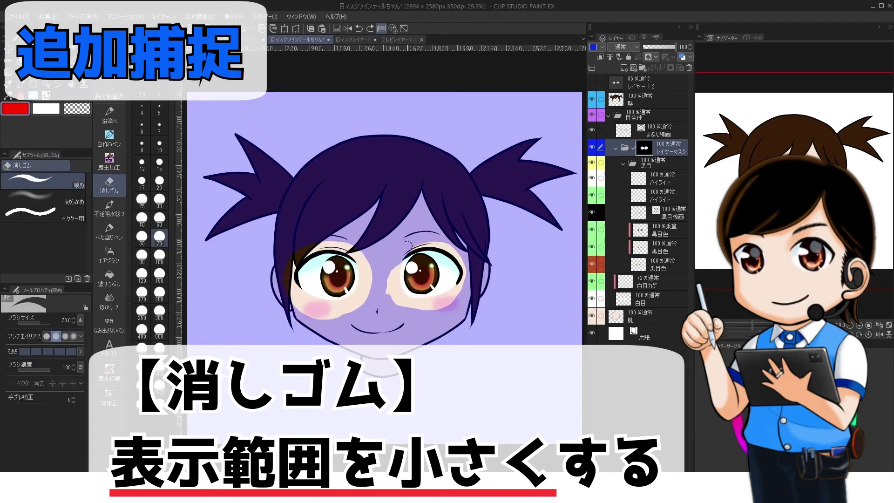
{"action": "left_click_drag", "start_coordinate": [393, 267], "coordinate": [405, 306]}
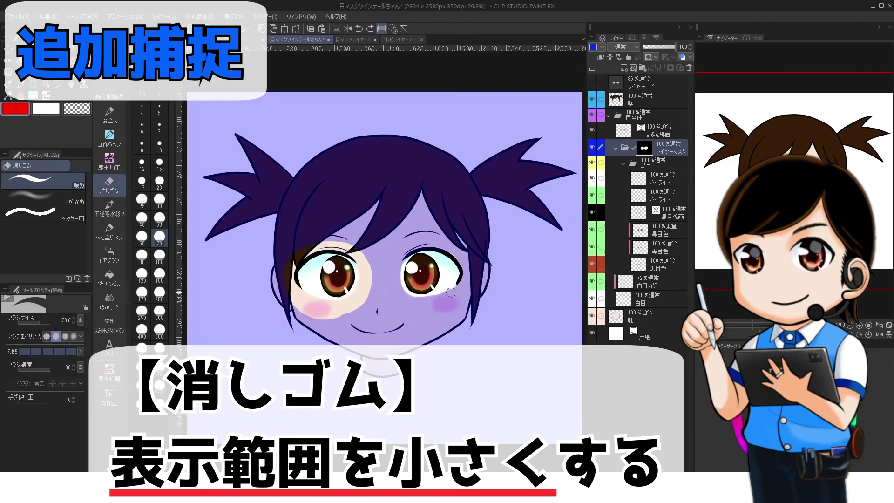
Paint more visible mask area around the girl's right eye and cheek with the べた塗りペン at size 30
{"action": "left_click", "coordinate": [110, 232]}
{"action": "mouse_move", "coordinate": [298, 307]}
{"action": "left_mouse_down"}
{"action": "mouse_move", "coordinate": [350, 312]}
{"action": "mouse_move", "coordinate": [367, 293]}
{"action": "mouse_move", "coordinate": [372, 259]}
{"action": "left_mouse_up"}
{"action": "left_click_drag", "start_coordinate": [289, 298], "coordinate": [326, 328]}
{"action": "left_click_drag", "start_coordinate": [326, 328], "coordinate": [371, 294]}
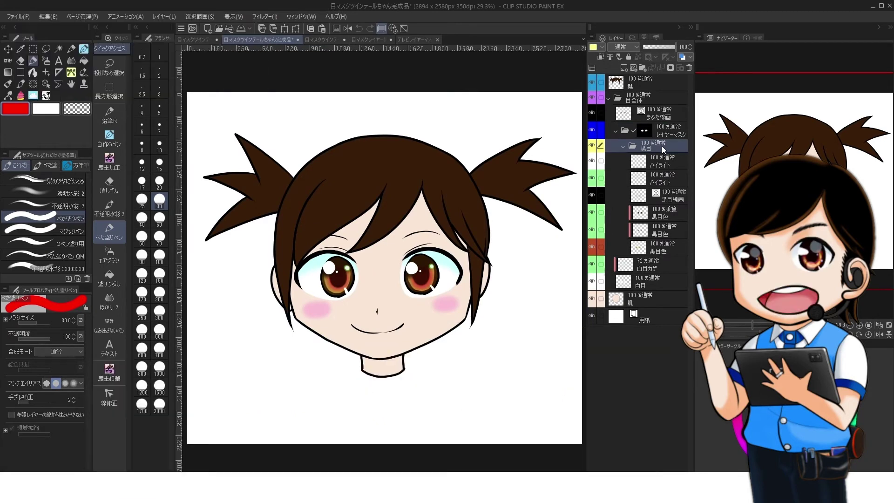
Move the 黒目 folder with the Move Layer tool to shift the irises in the 完成品 drawing
{"action": "key", "text": "k"}
{"action": "left_click_drag", "start_coordinate": [412, 308], "coordinate": [427, 328]}
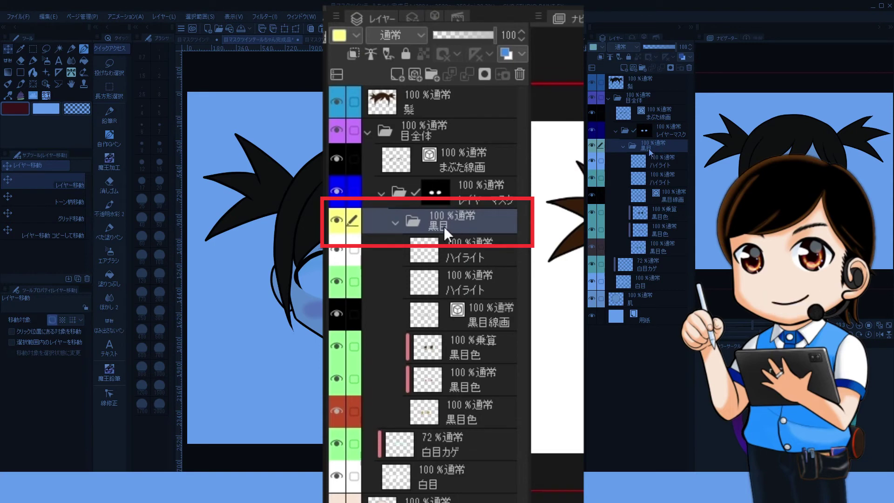
Collapse the 黒目 folder, lasso around an eye with 投げなわ選択, and reposition the irises with the Move Layer tool
{"action": "left_click", "coordinate": [623, 148]}
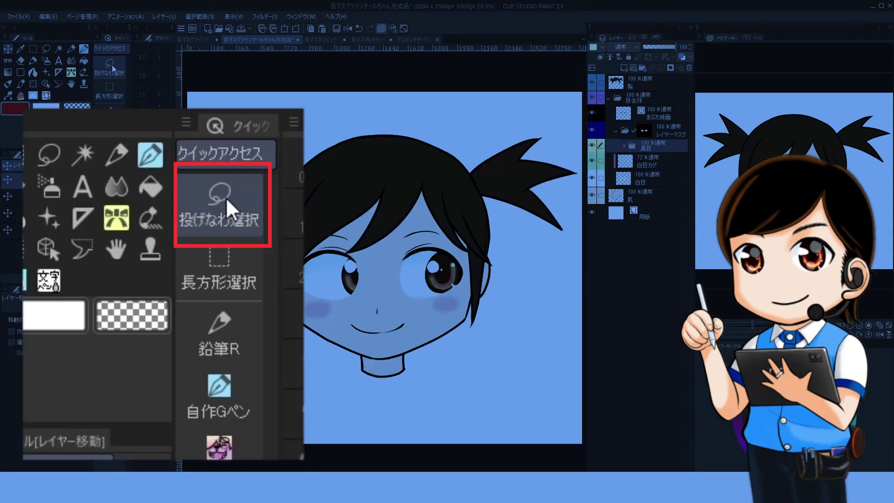
{"action": "left_click", "coordinate": [111, 64]}
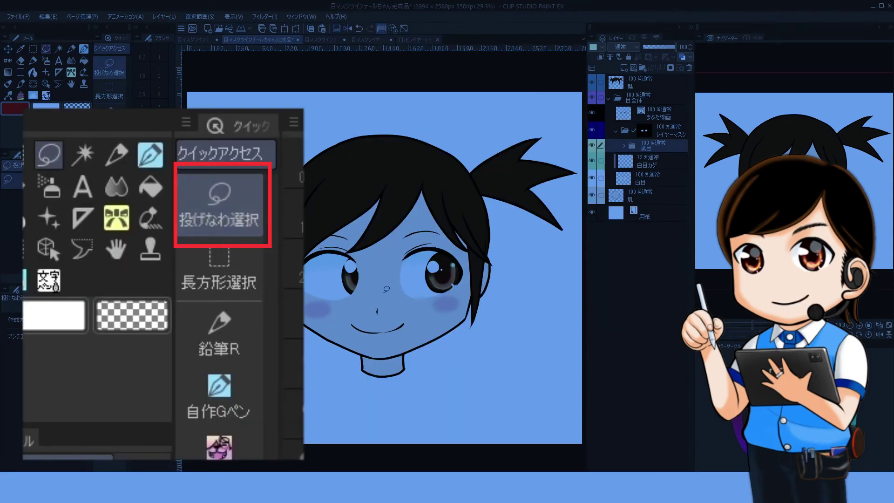
{"action": "mouse_move", "coordinate": [378, 312]}
{"action": "left_mouse_down"}
{"action": "mouse_move", "coordinate": [335, 302]}
{"action": "mouse_move", "coordinate": [360, 233]}
{"action": "mouse_move", "coordinate": [396, 283]}
{"action": "mouse_move", "coordinate": [353, 307]}
{"action": "left_mouse_up"}
{"action": "left_click", "coordinate": [392, 336]}
{"action": "left_click", "coordinate": [312, 336]}
{"action": "left_click", "coordinate": [262, 334]}
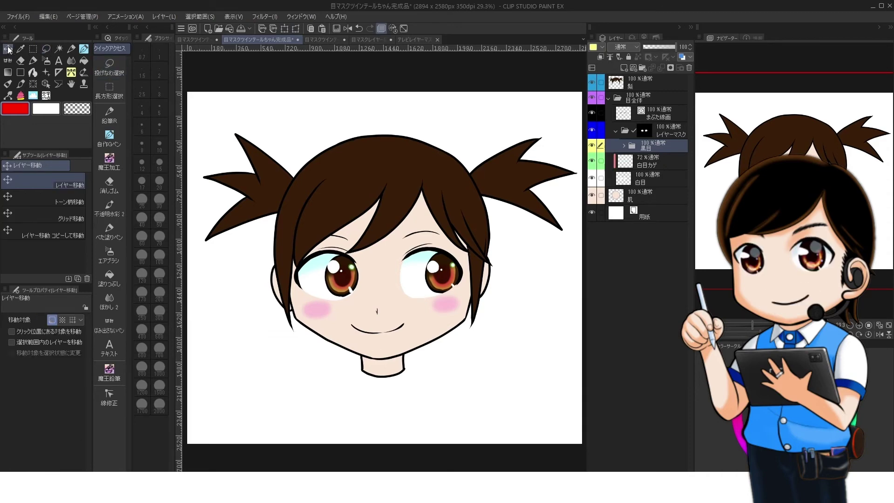
{"action": "key", "text": "k"}
{"action": "mouse_move", "coordinate": [404, 392]}
{"action": "left_mouse_down"}
{"action": "mouse_move", "coordinate": [399, 385]}
{"action": "mouse_move", "coordinate": [385, 395]}
{"action": "mouse_move", "coordinate": [409, 393]}
{"action": "mouse_move", "coordinate": [395, 382]}
{"action": "left_mouse_up"}
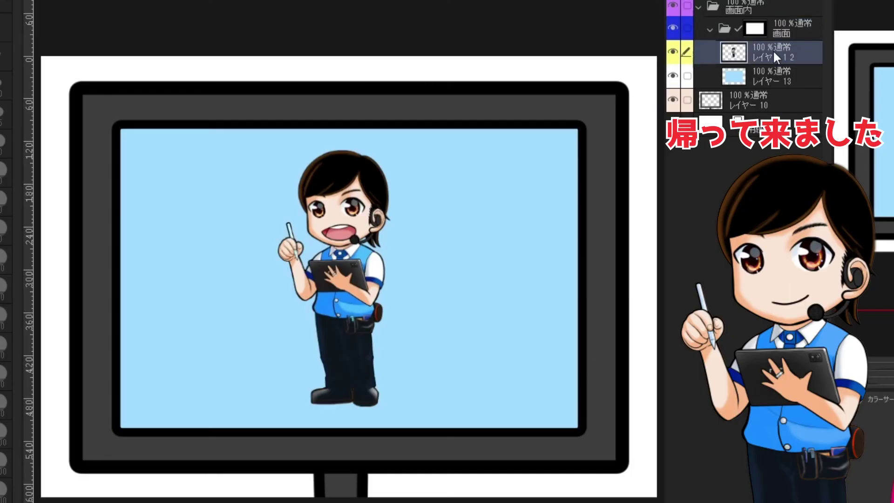
Move the レイヤー 12 character inside the TV drawing's masked screen, viewing the 目マスクレイヤー構成 chart in between, and switch to the オープニング drawing
{"action": "left_click_drag", "start_coordinate": [419, 399], "coordinate": [327, 411]}
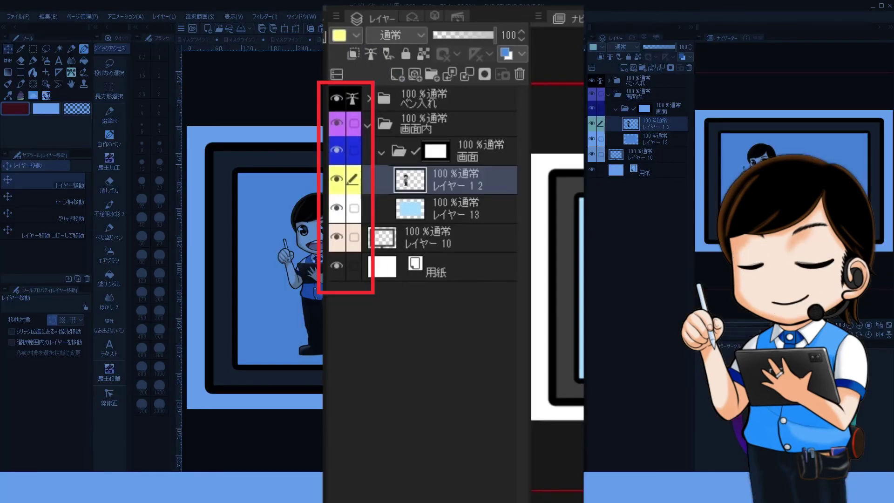
{"action": "left_click", "coordinate": [334, 40]}
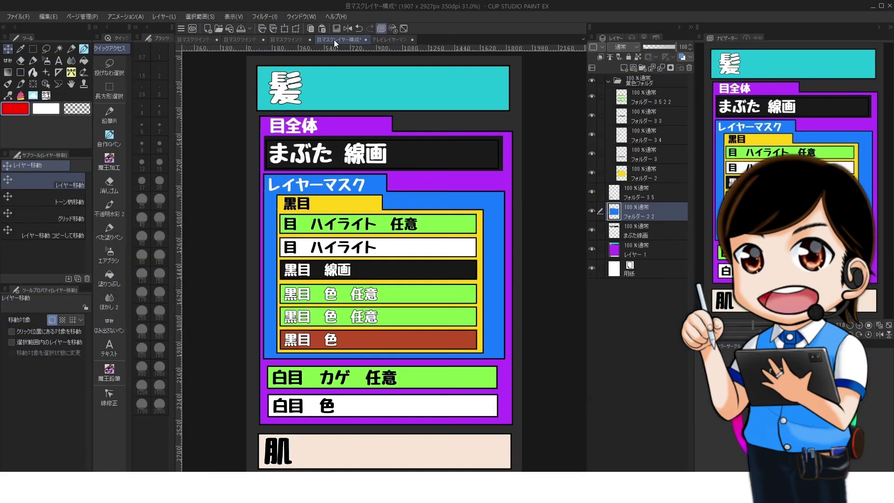
{"action": "left_click", "coordinate": [397, 40]}
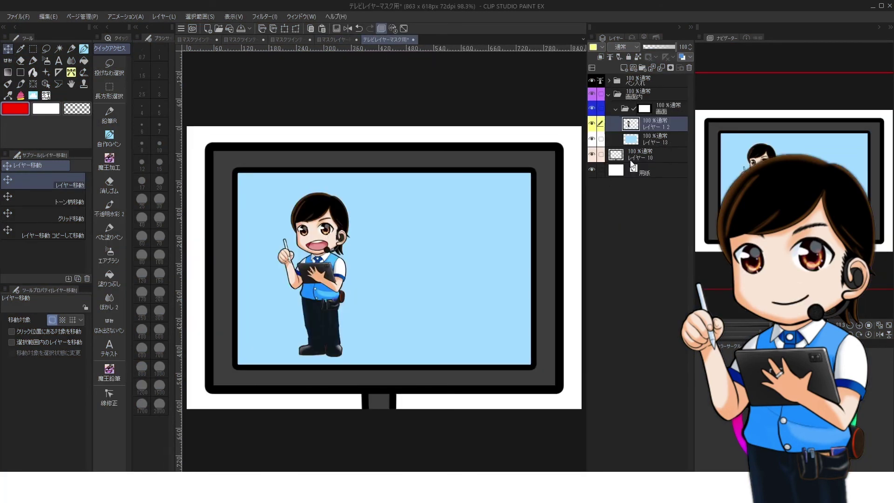
{"action": "left_click_drag", "start_coordinate": [335, 306], "coordinate": [387, 300]}
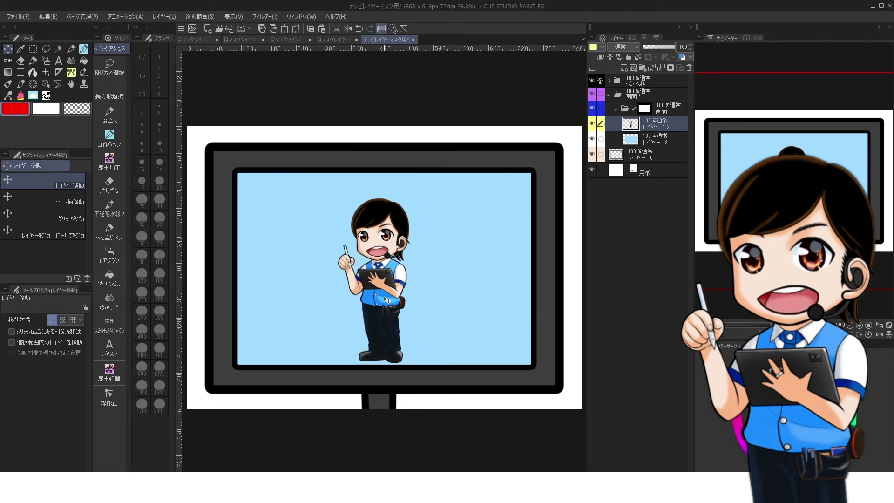
{"action": "left_click", "coordinate": [201, 40]}
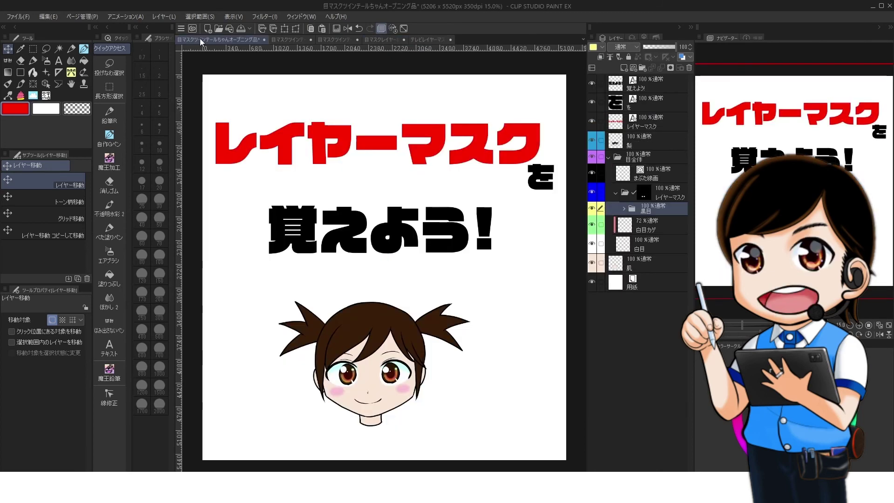